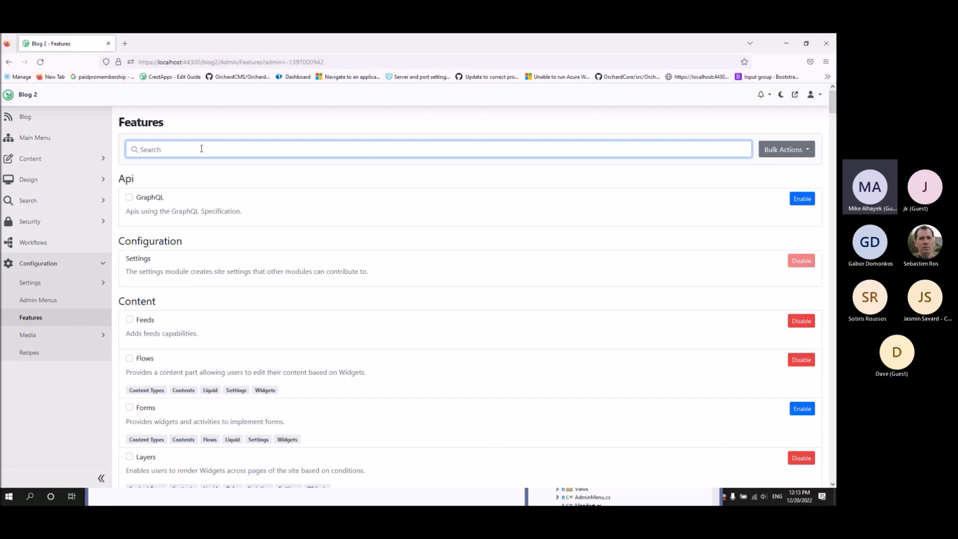
Filter the Features list by 'noti' to show Email Notifications and Notifications, both enabled.
{"action": "type", "text": "noti"}
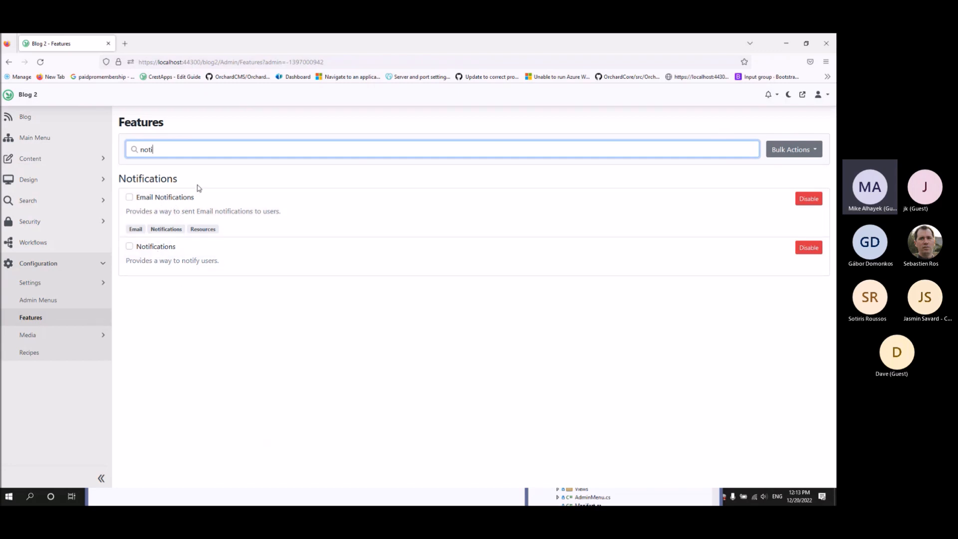
{"action": "left_click_drag", "start_coordinate": [130, 197], "coordinate": [187, 198]}
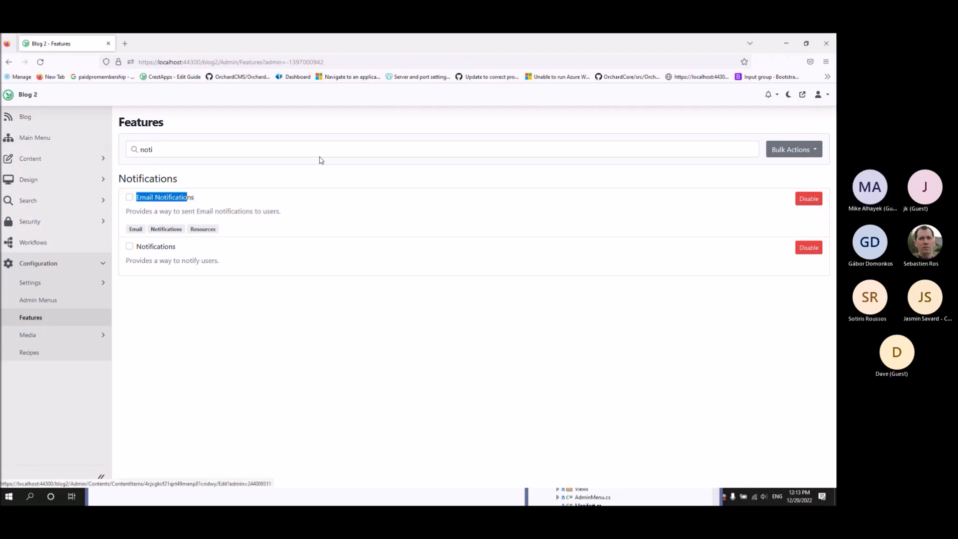
{"action": "left_click", "coordinate": [182, 201]}
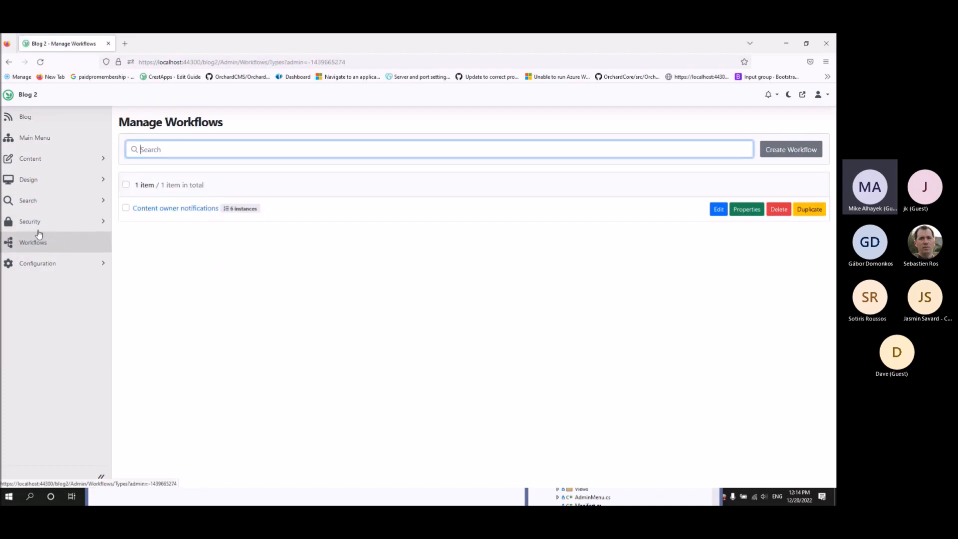
Open the Content owner notifications workflow and inspect the published-post notify task's Summary and Body.
{"action": "left_click", "coordinate": [720, 210]}
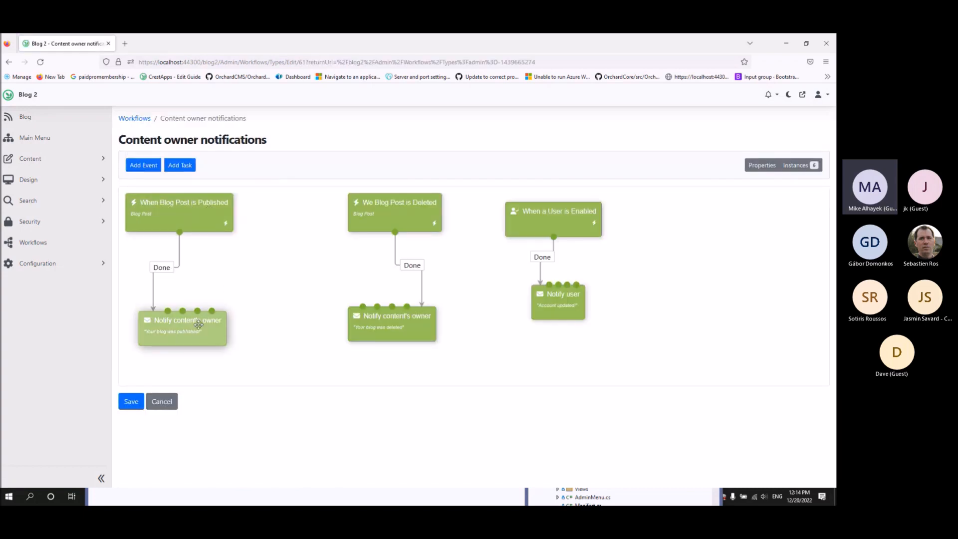
{"action": "left_click", "coordinate": [170, 330]}
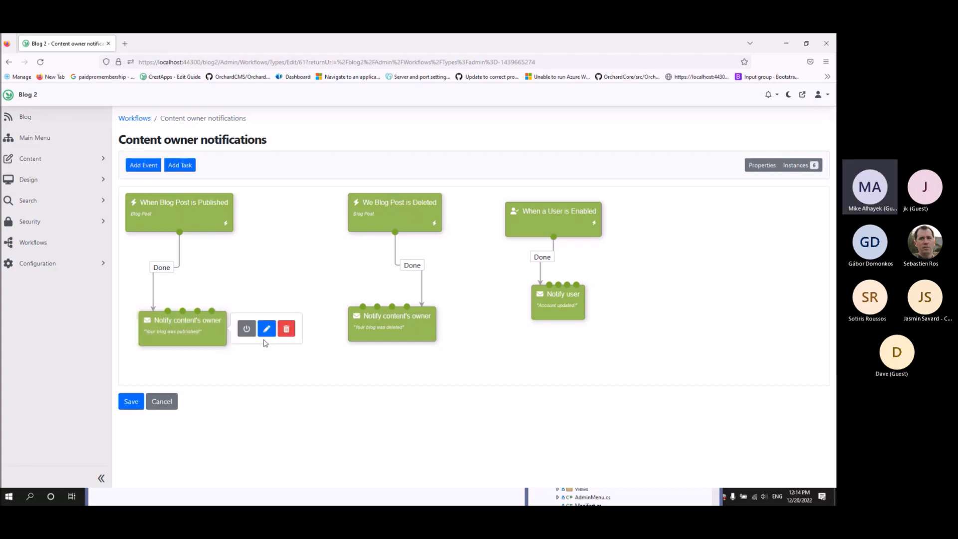
{"action": "left_click", "coordinate": [264, 328]}
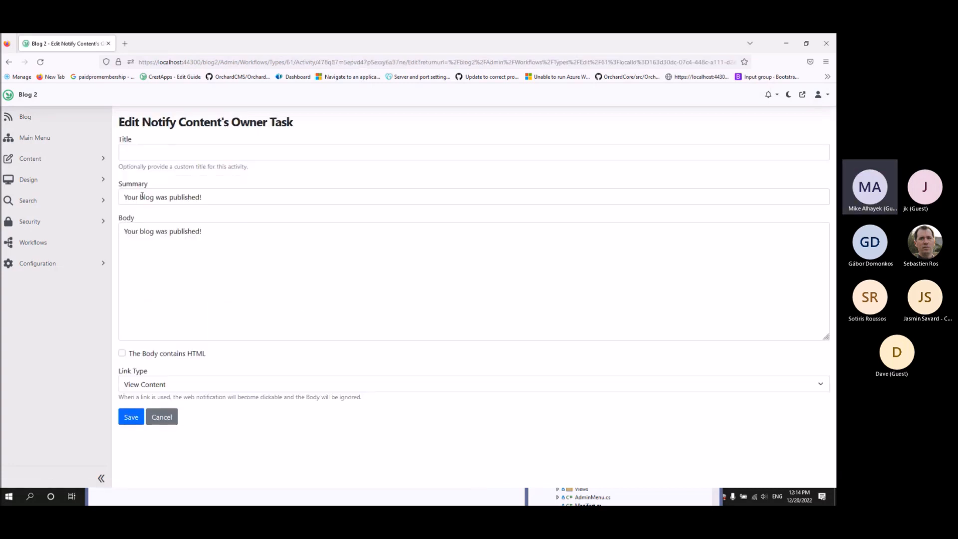
{"action": "left_click_drag", "start_coordinate": [204, 198], "coordinate": [185, 226]}
{"action": "left_click", "coordinate": [205, 243]}
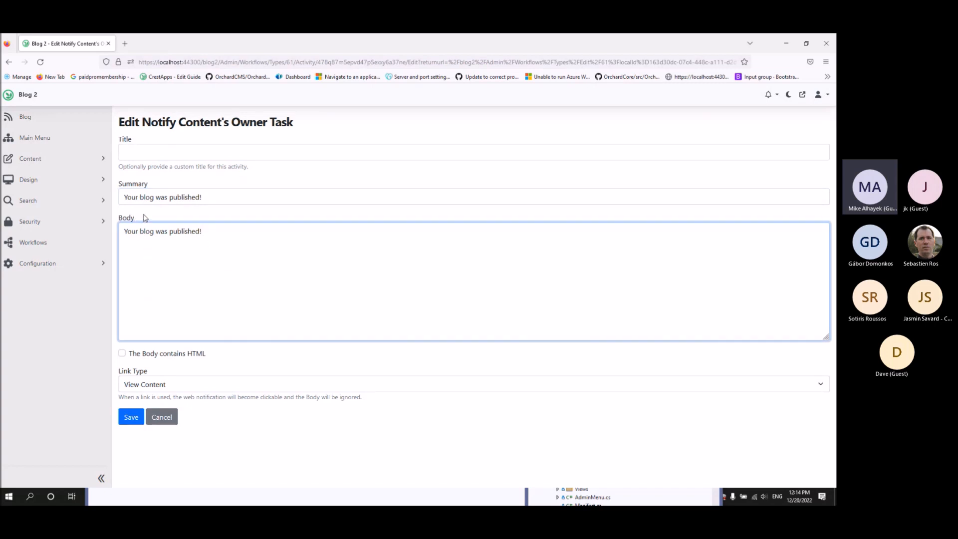
{"action": "left_click", "coordinate": [9, 63]}
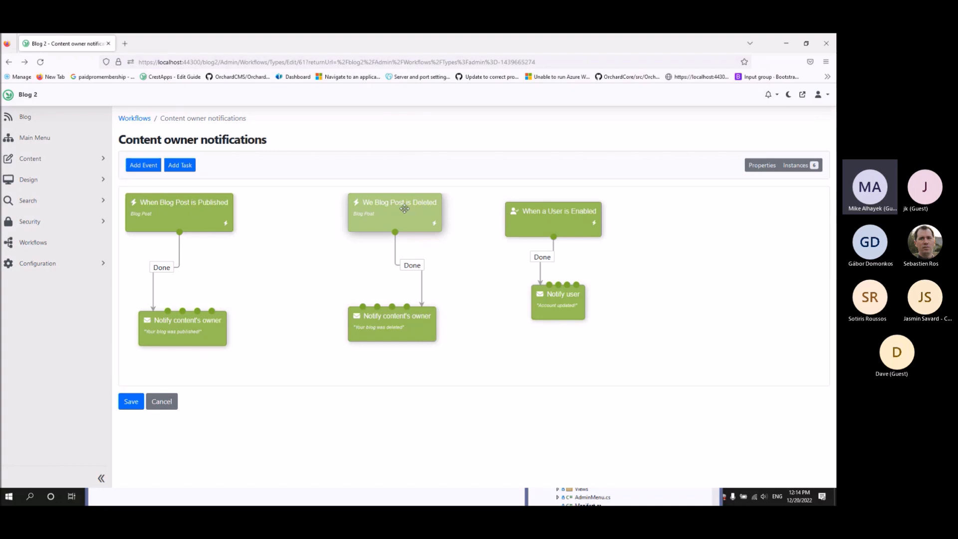
Review the deleted-post notify task and the user-enabled Notify user task settings.
{"action": "left_click", "coordinate": [394, 324]}
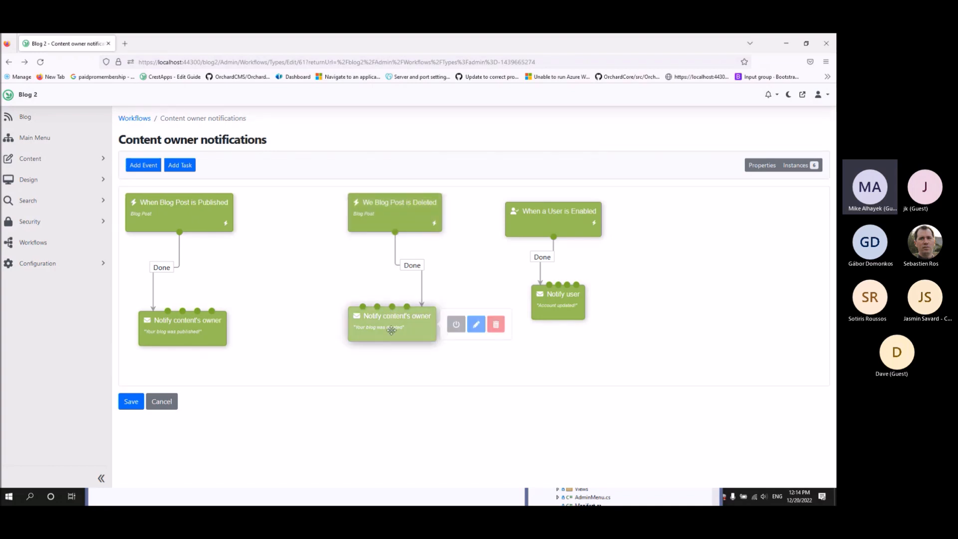
{"action": "left_click", "coordinate": [476, 327]}
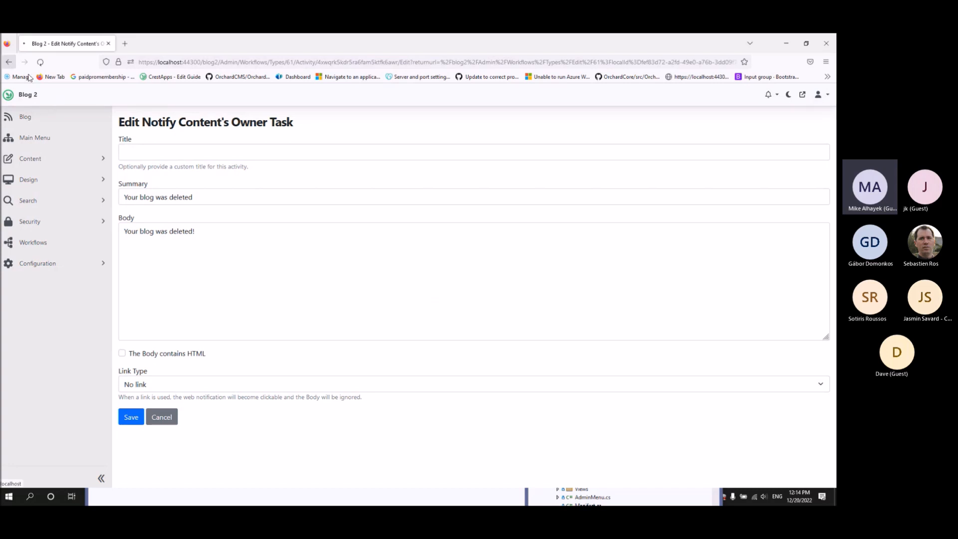
{"action": "left_click", "coordinate": [9, 62]}
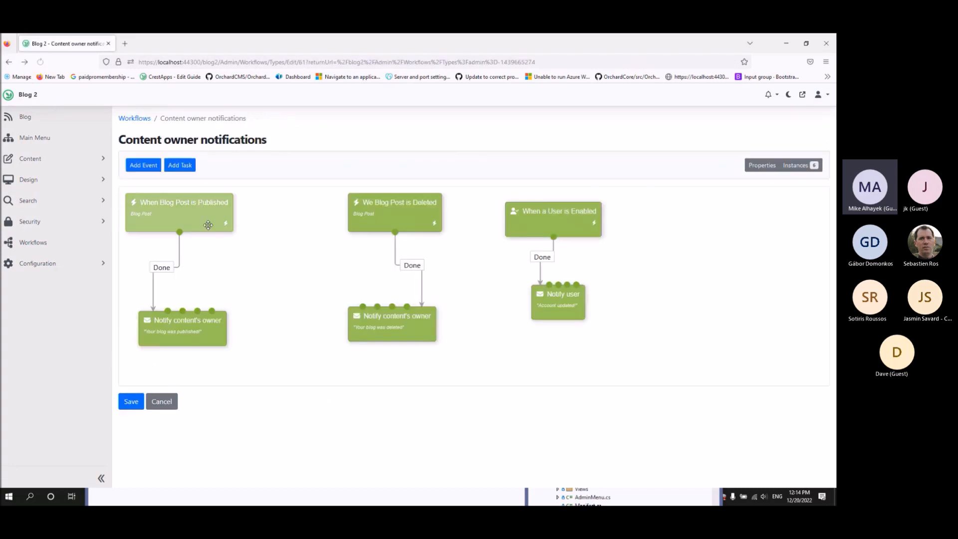
{"action": "left_click", "coordinate": [568, 215]}
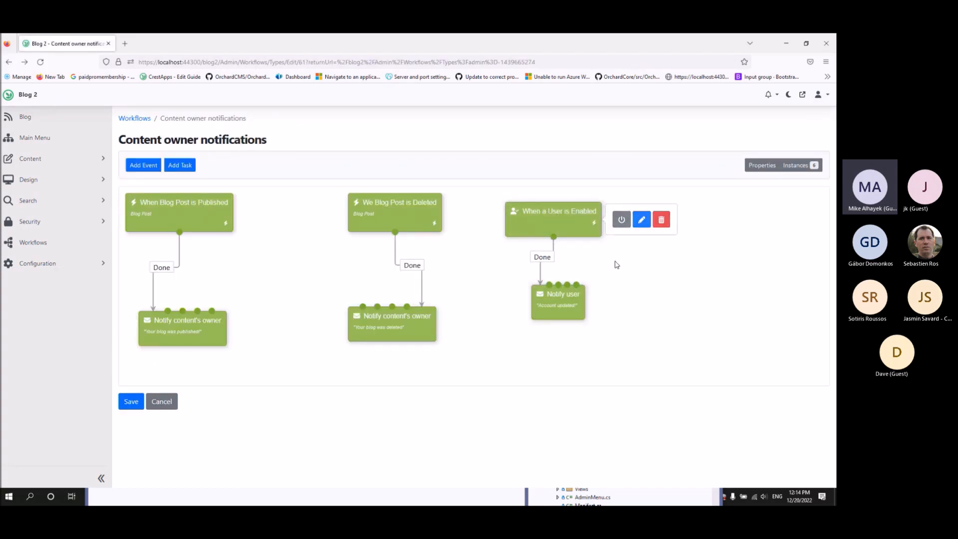
{"action": "left_click", "coordinate": [559, 306]}
{"action": "left_click", "coordinate": [625, 301]}
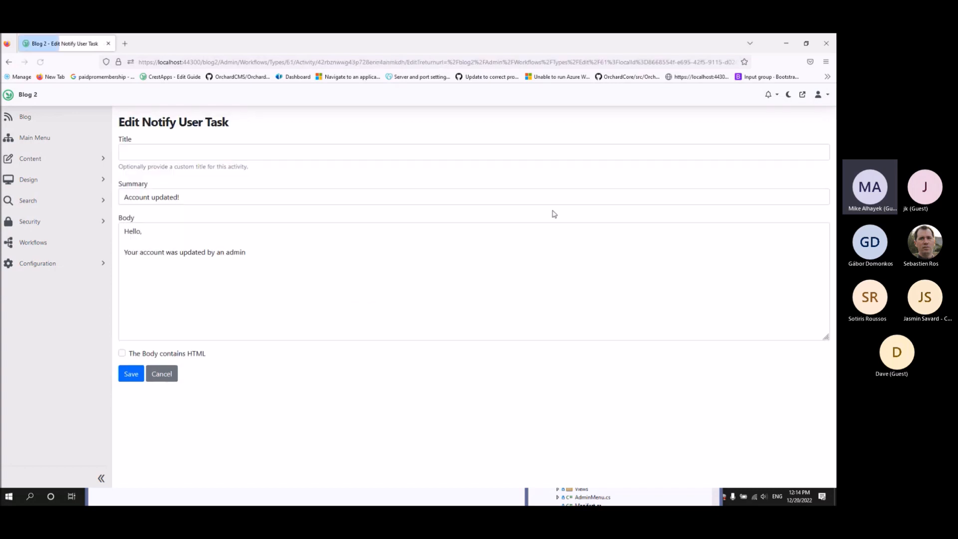
{"action": "left_click", "coordinate": [8, 62]}
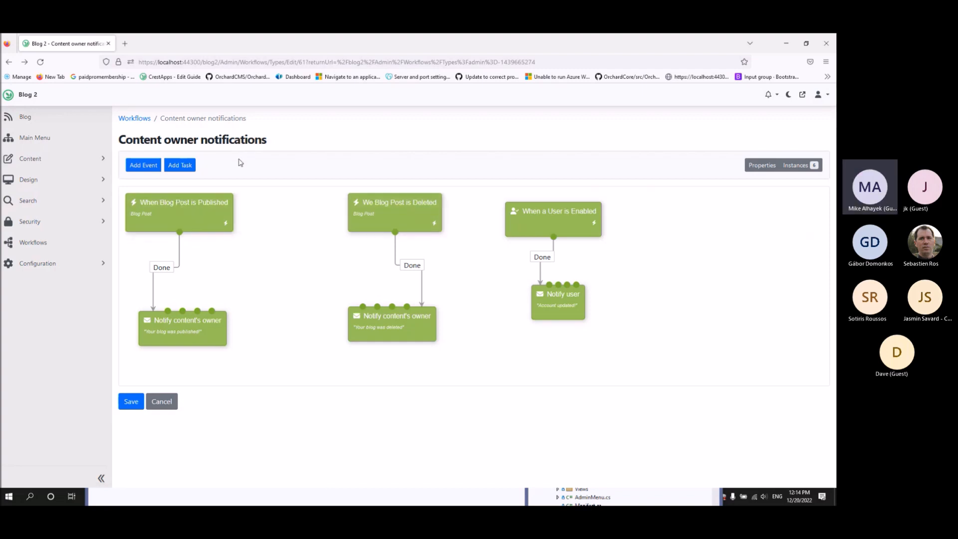
Confirm the notifications list is empty, then open Content > Content Items.
{"action": "left_click", "coordinate": [776, 95]}
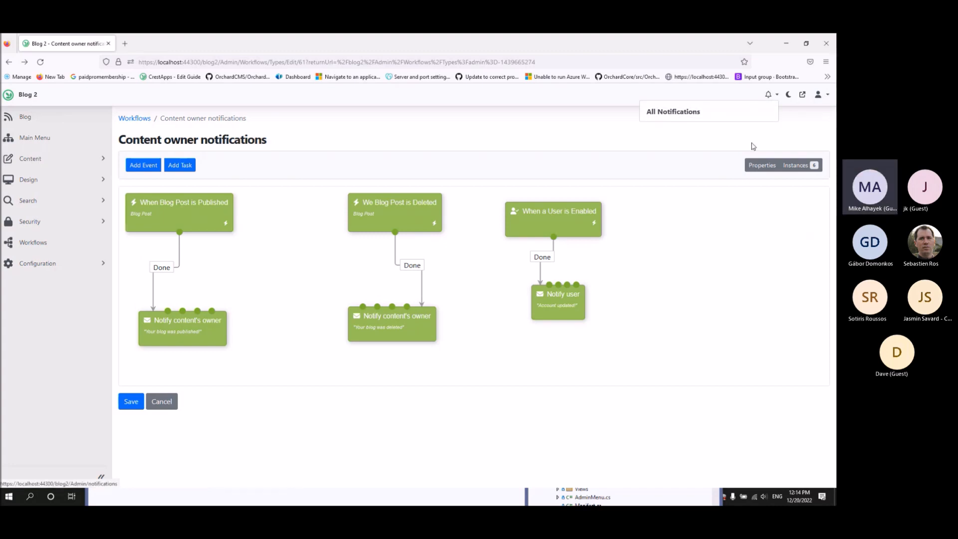
{"action": "left_click", "coordinate": [532, 120]}
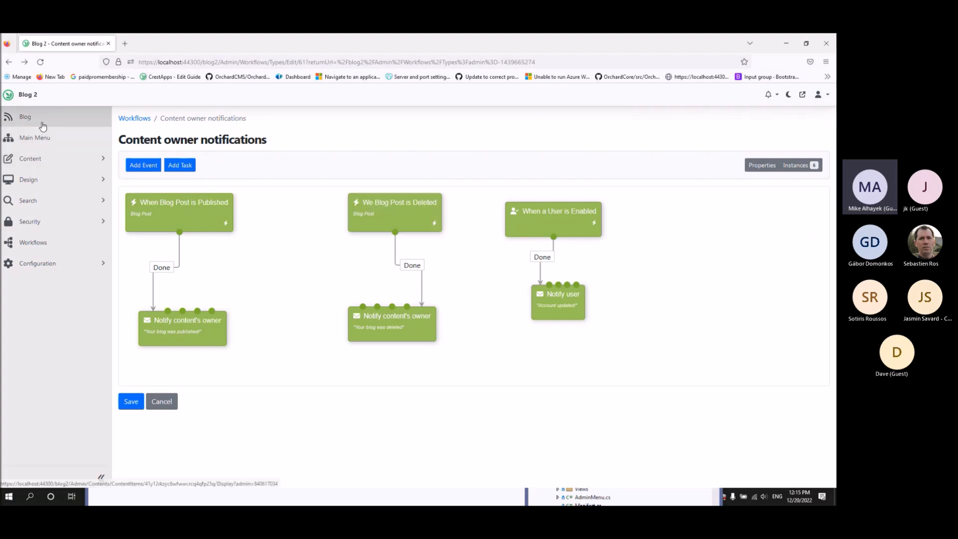
{"action": "left_click", "coordinate": [42, 159]}
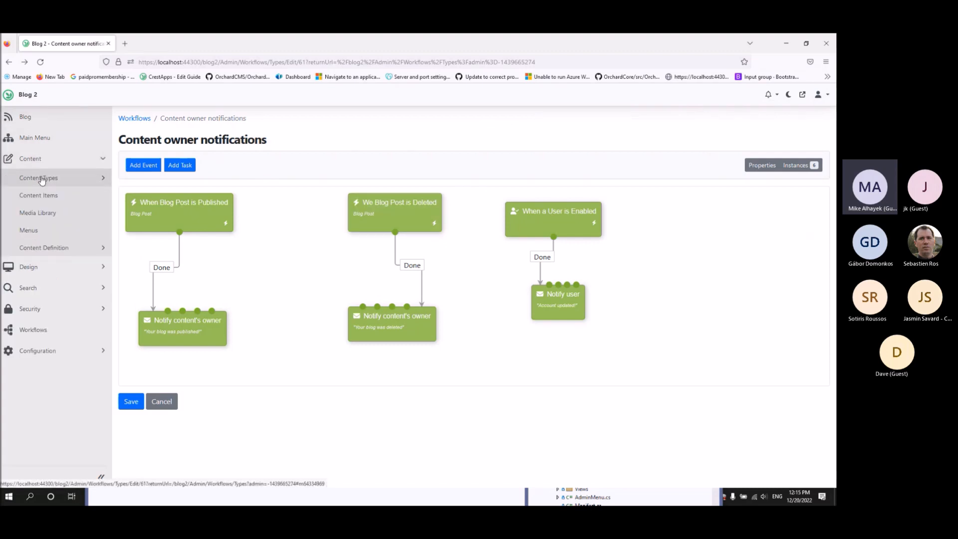
{"action": "left_click", "coordinate": [45, 195]}
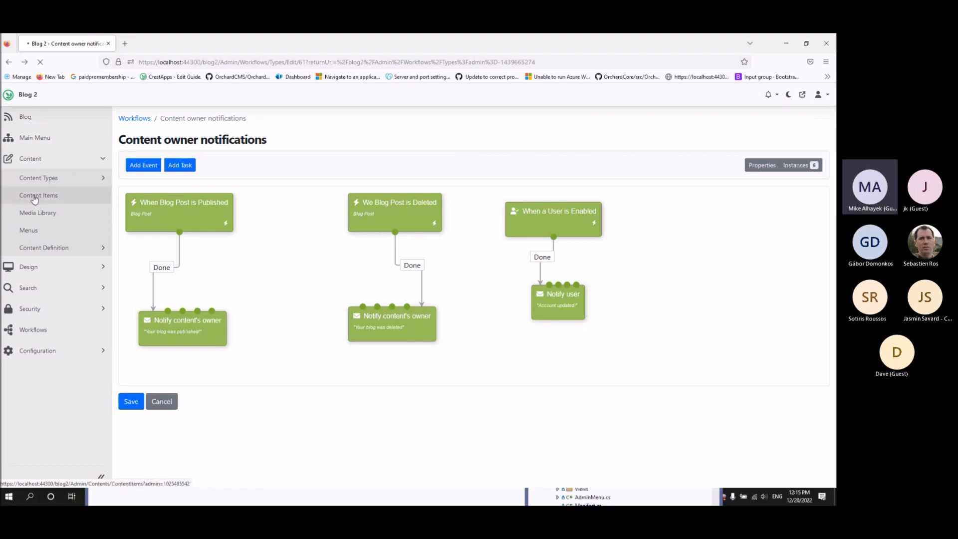
Create and publish a new blog post titled 'Test'.
{"action": "left_click", "coordinate": [20, 121]}
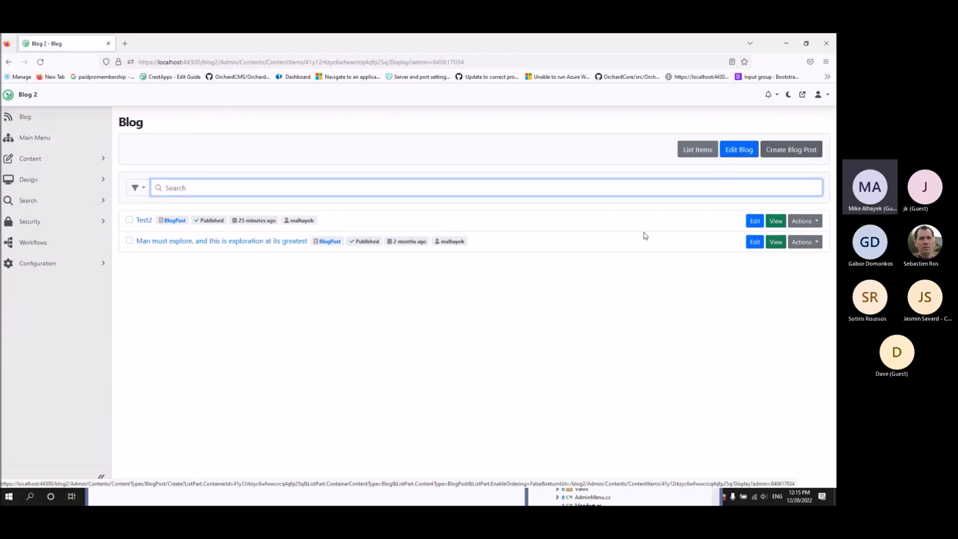
{"action": "left_click", "coordinate": [793, 151]}
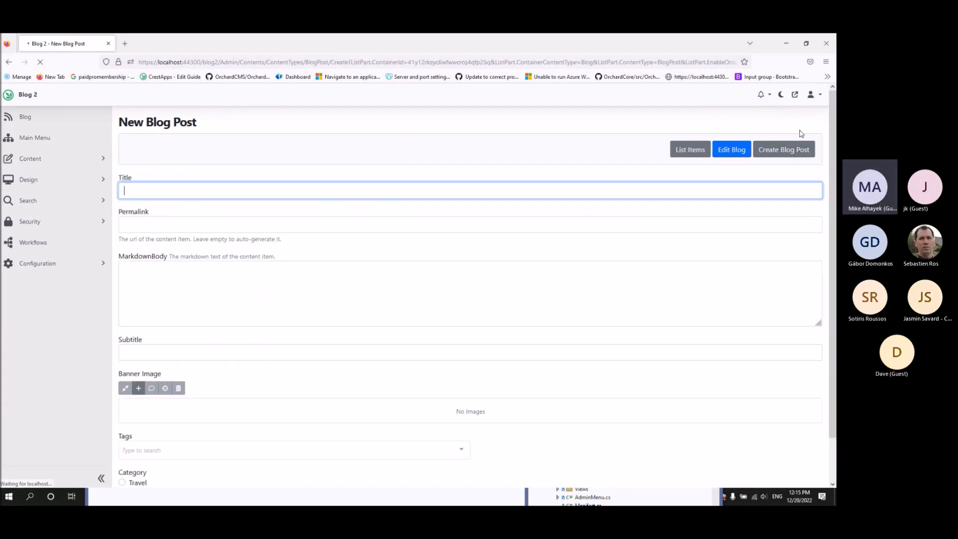
{"action": "type", "text": "Test"}
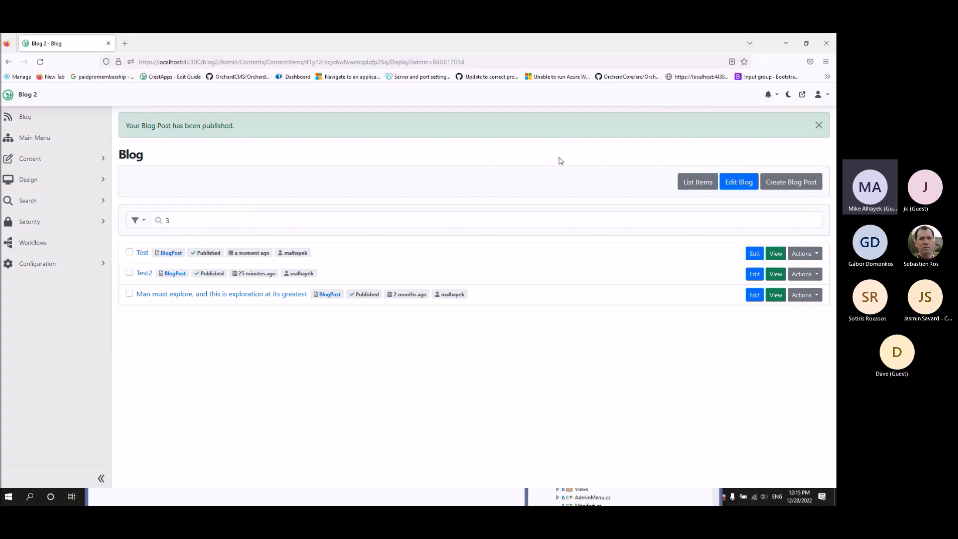
Check the bell for the 'Your blog was published!' notification and open All Notifications.
{"action": "left_click", "coordinate": [772, 95]}
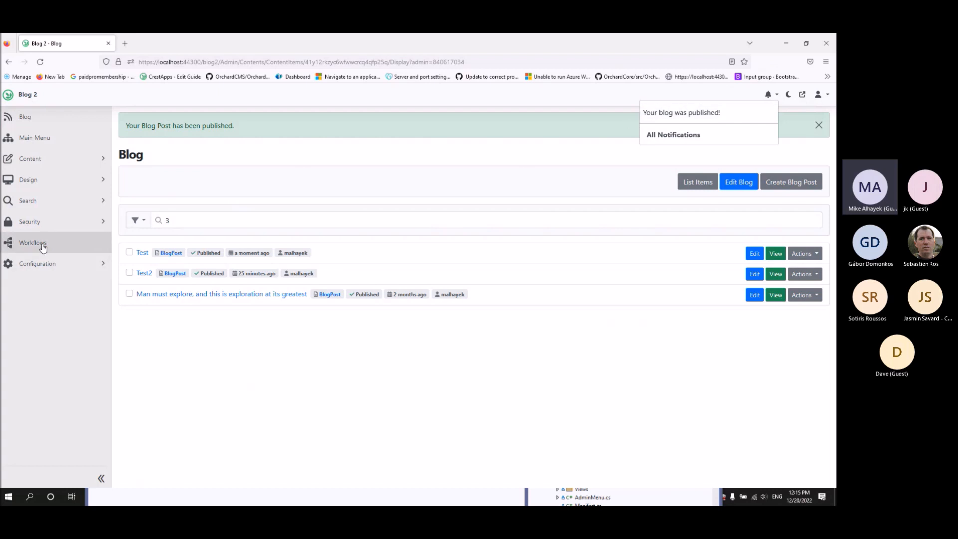
{"action": "left_click", "coordinate": [473, 189]}
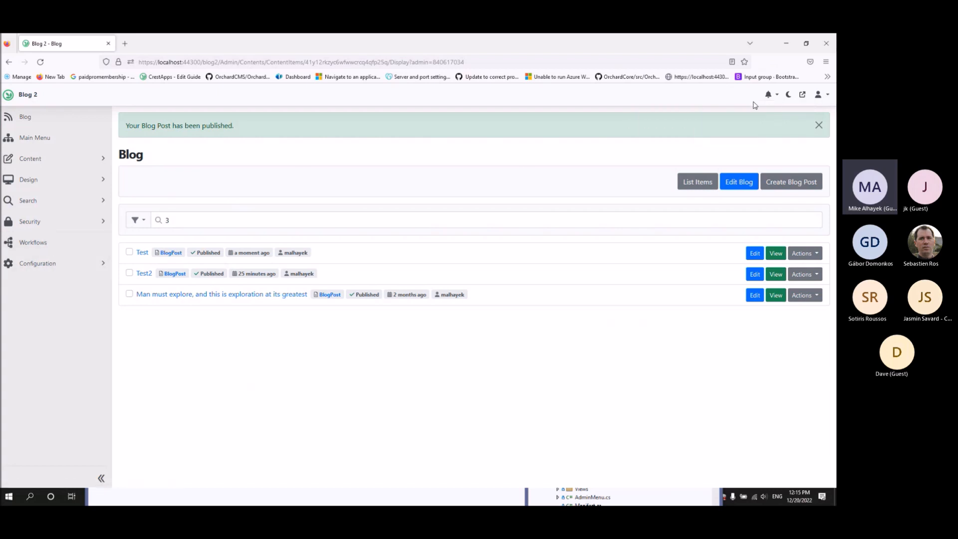
{"action": "left_click", "coordinate": [769, 95]}
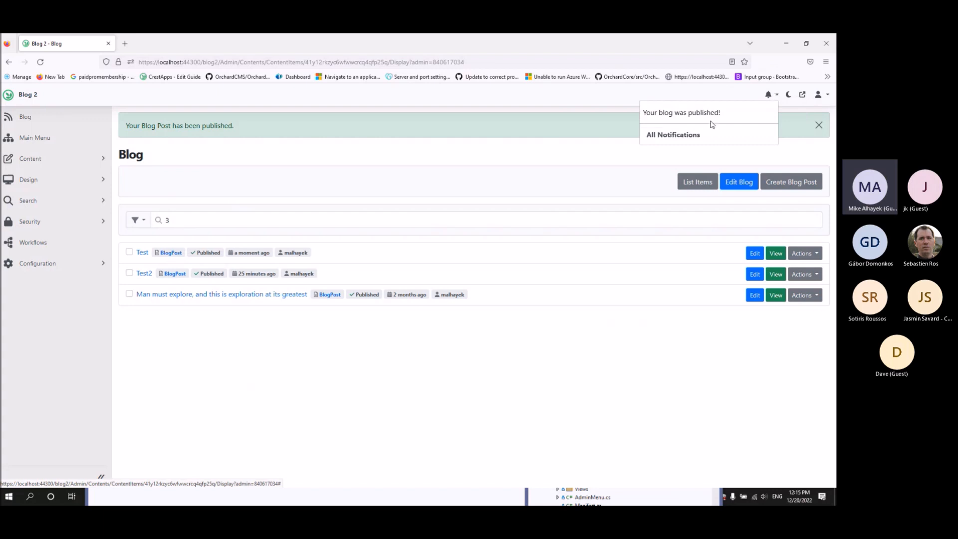
{"action": "left_click", "coordinate": [675, 135]}
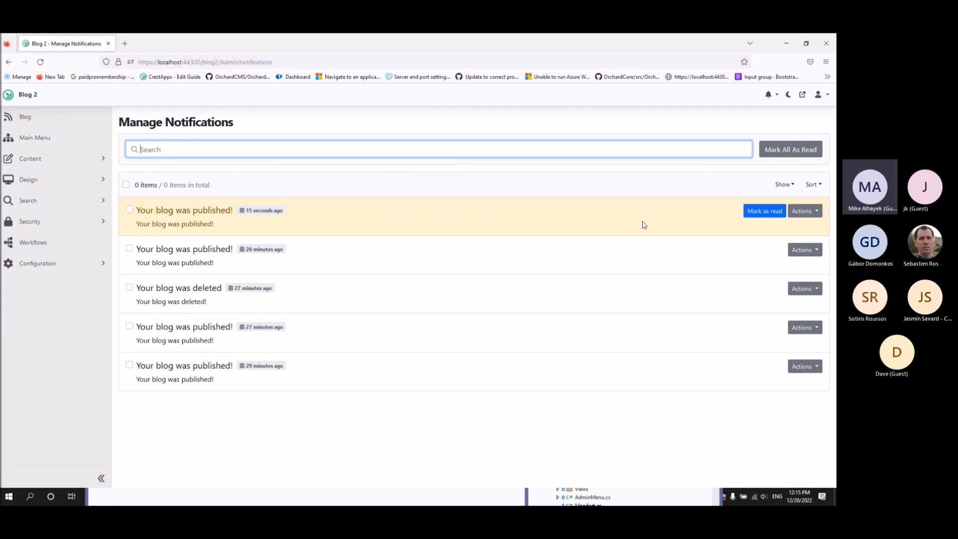
Mark the newest notification read, then mark it and the fourth notification unread.
{"action": "left_click", "coordinate": [748, 214]}
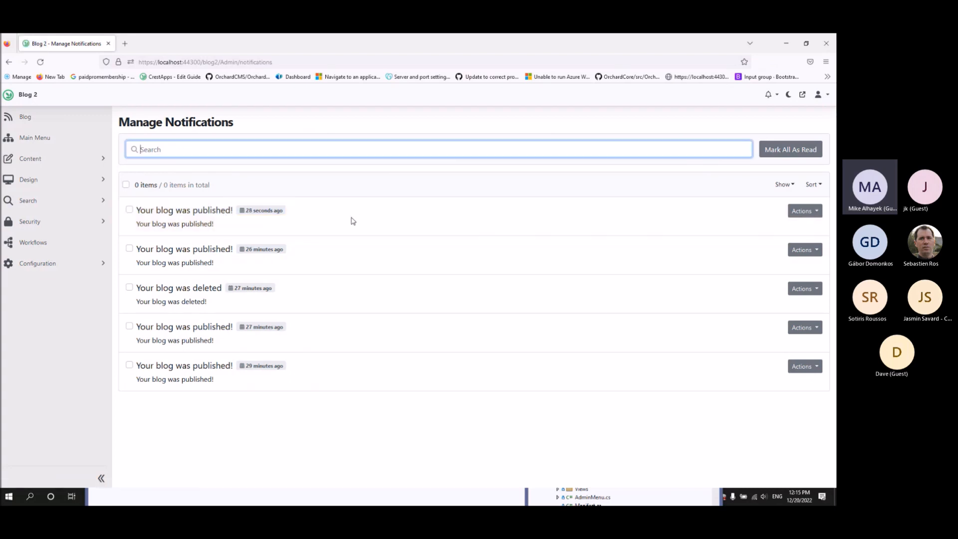
{"action": "left_click", "coordinate": [818, 213]}
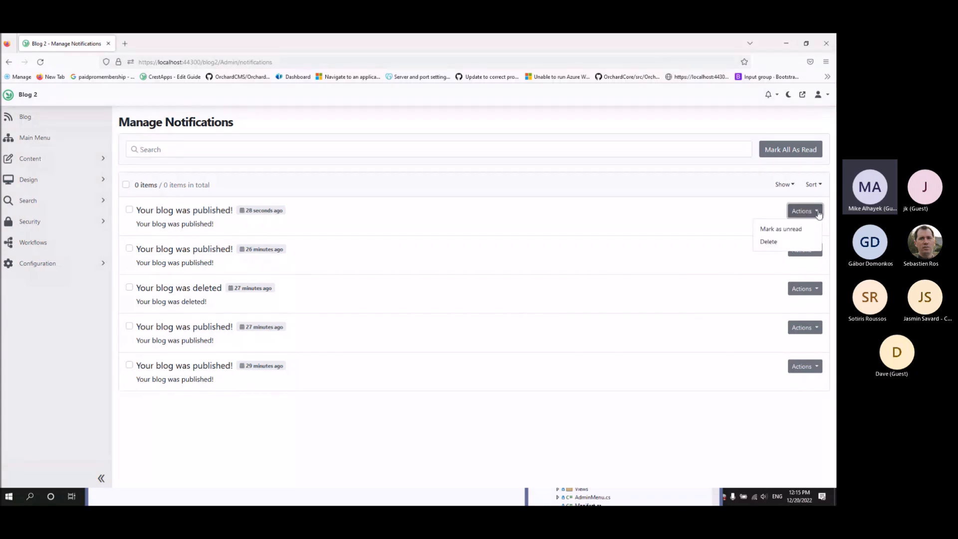
{"action": "left_click", "coordinate": [782, 230]}
{"action": "left_click", "coordinate": [485, 315]}
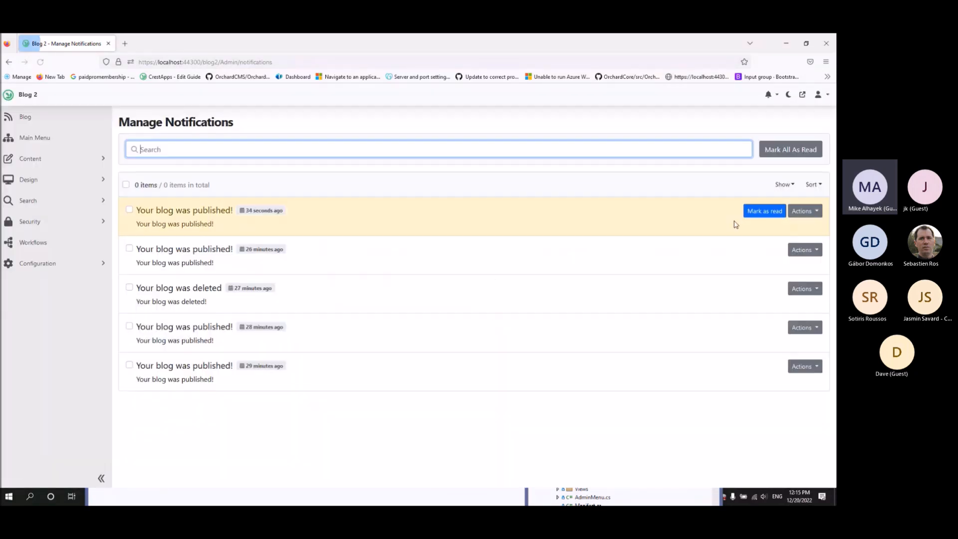
{"action": "left_click", "coordinate": [805, 327]}
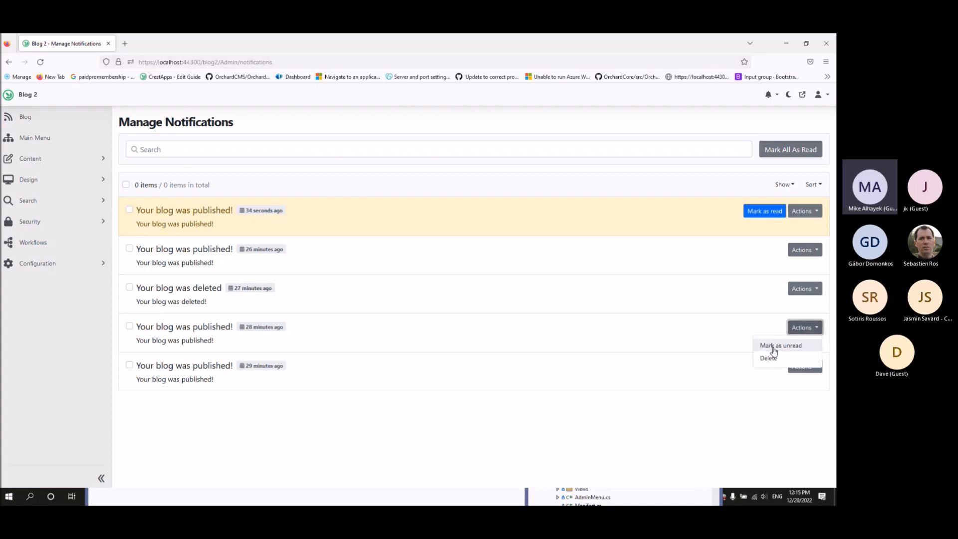
{"action": "left_click", "coordinate": [801, 347]}
{"action": "left_click", "coordinate": [484, 318]}
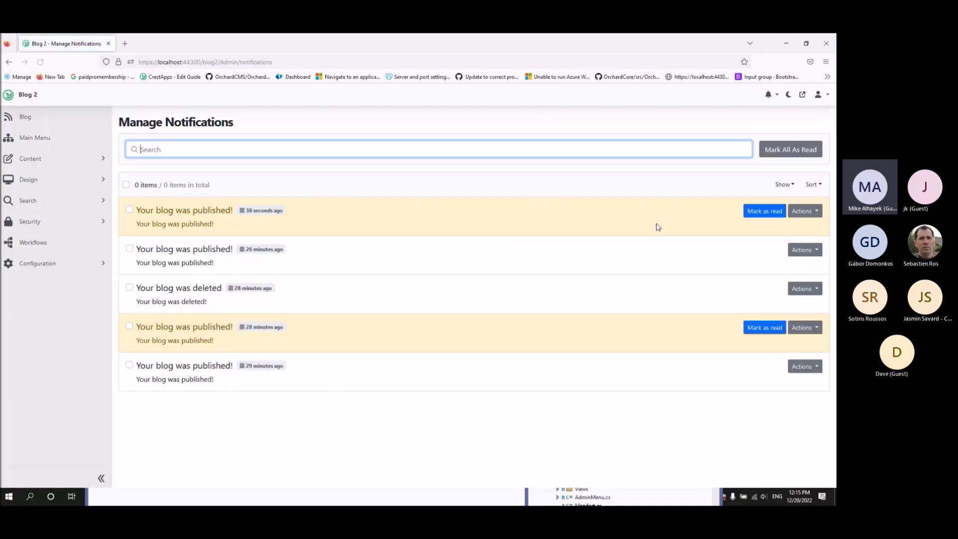
Mark all notifications as read, then mark the blog-deleted notification unread again.
{"action": "left_click", "coordinate": [787, 151]}
{"action": "left_click", "coordinate": [473, 315]}
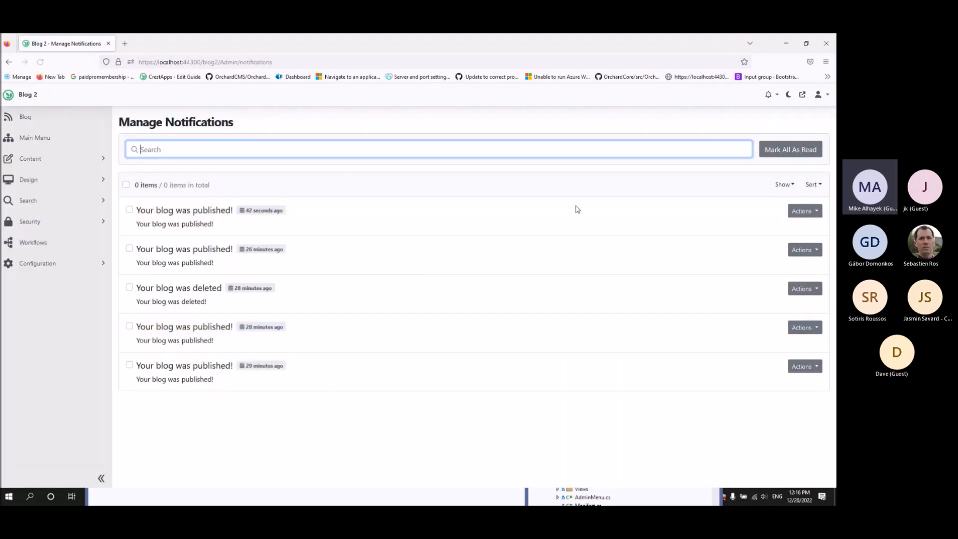
{"action": "left_click", "coordinate": [808, 186]}
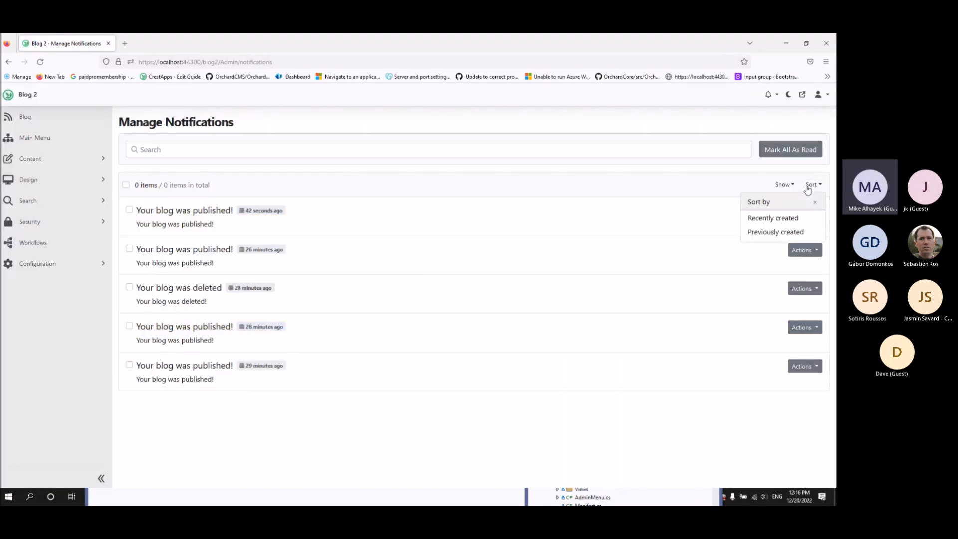
{"action": "left_click", "coordinate": [757, 170]}
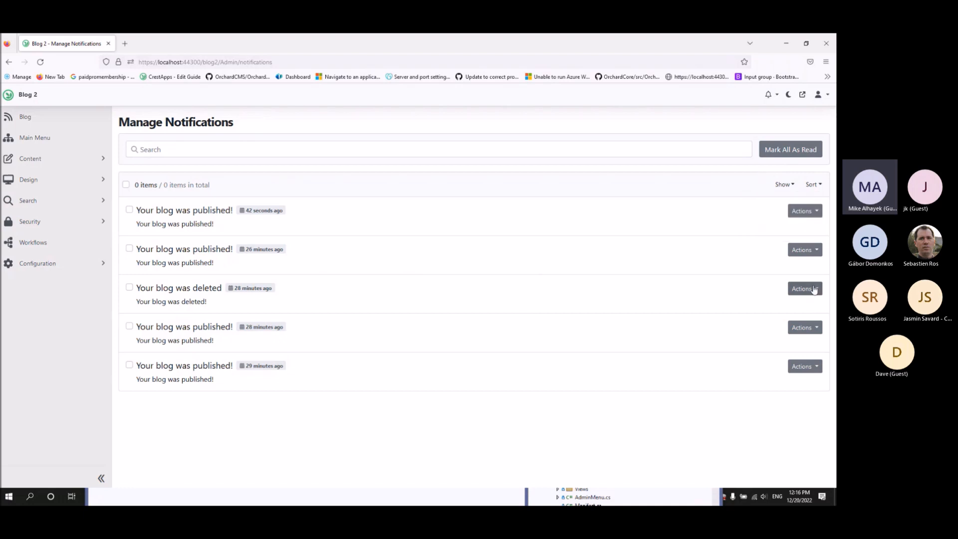
{"action": "left_click", "coordinate": [815, 289]}
{"action": "left_click", "coordinate": [781, 307]}
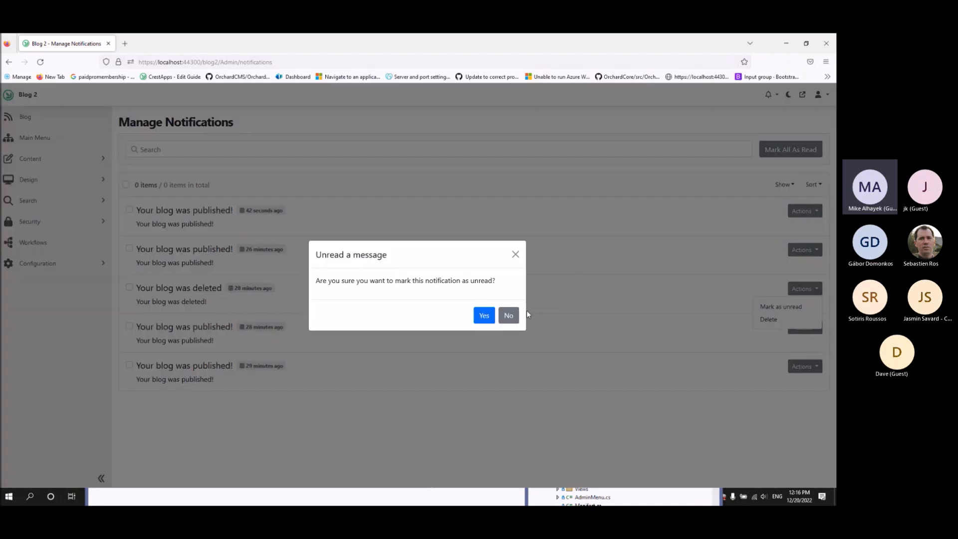
{"action": "left_click", "coordinate": [483, 316]}
Filter the notifications by status Read, then Unread, then back to All.
{"action": "left_click", "coordinate": [782, 184]}
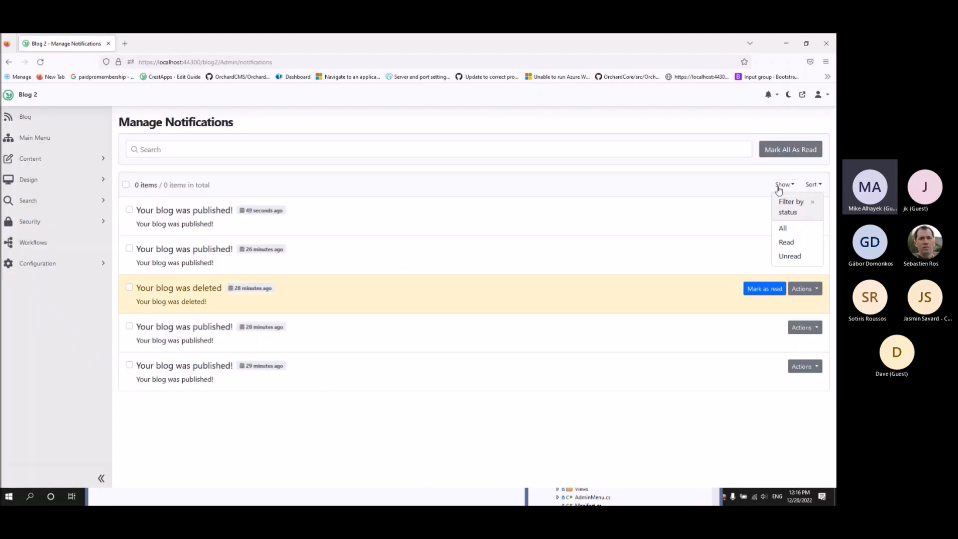
{"action": "left_click", "coordinate": [786, 242]}
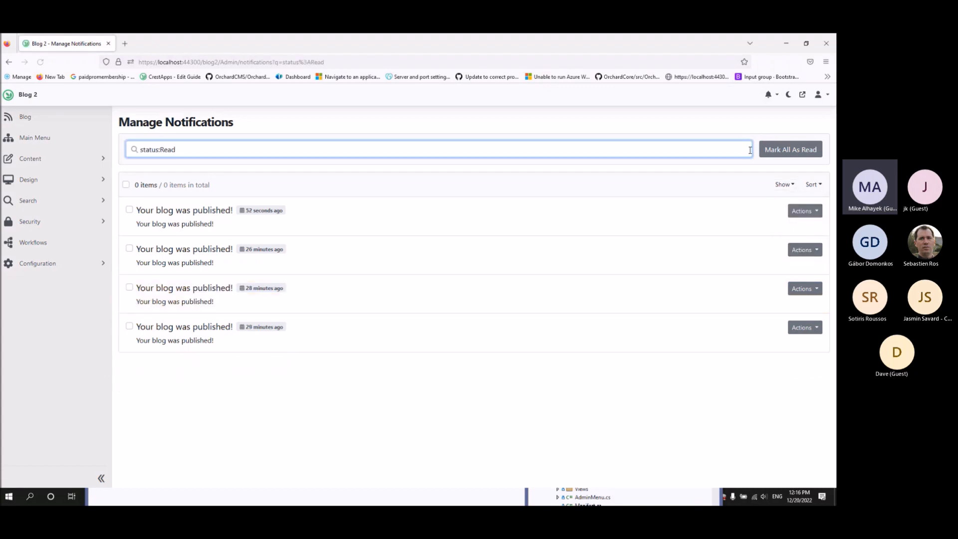
{"action": "left_click", "coordinate": [783, 185]}
{"action": "left_click", "coordinate": [787, 254]}
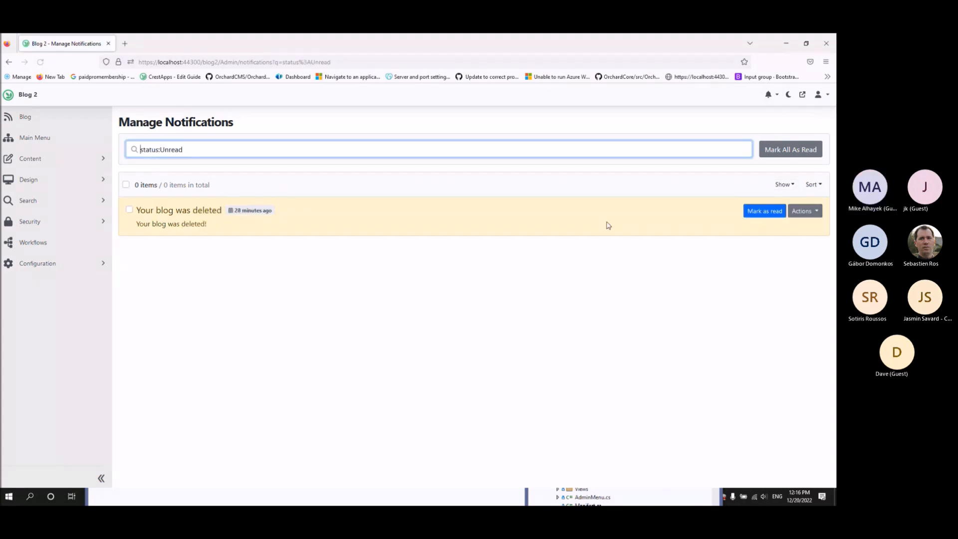
{"action": "left_click", "coordinate": [784, 185]}
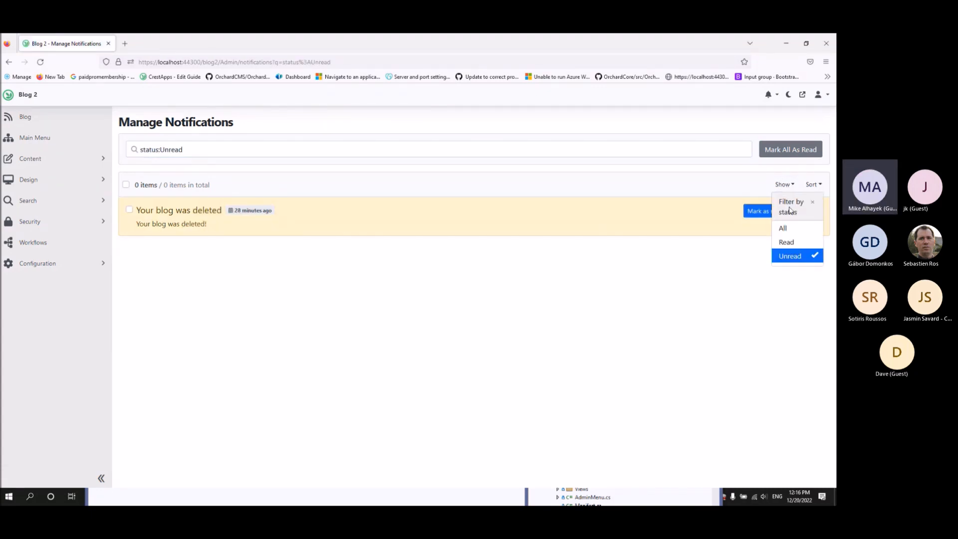
{"action": "left_click", "coordinate": [790, 228]}
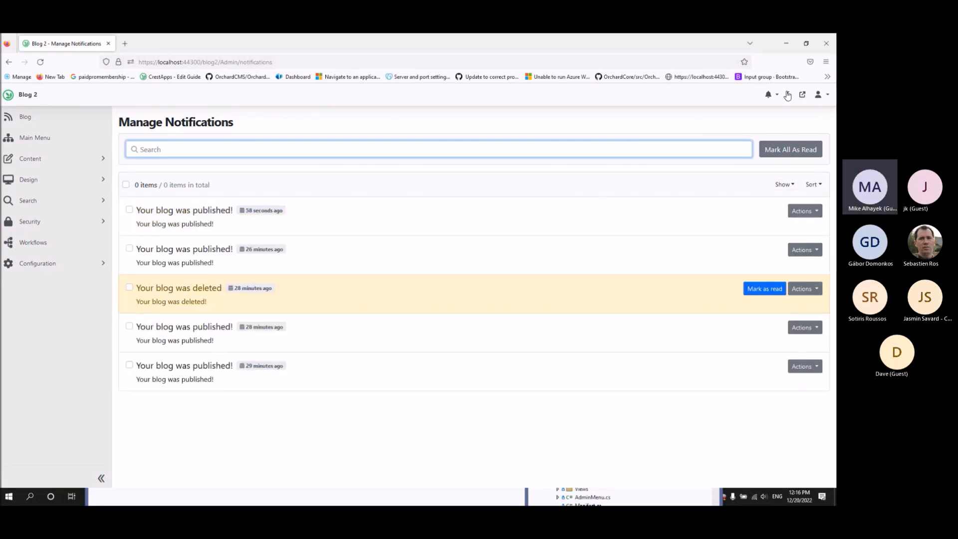
Check the recent notifications list, then go to Security > Users.
{"action": "left_click", "coordinate": [775, 95]}
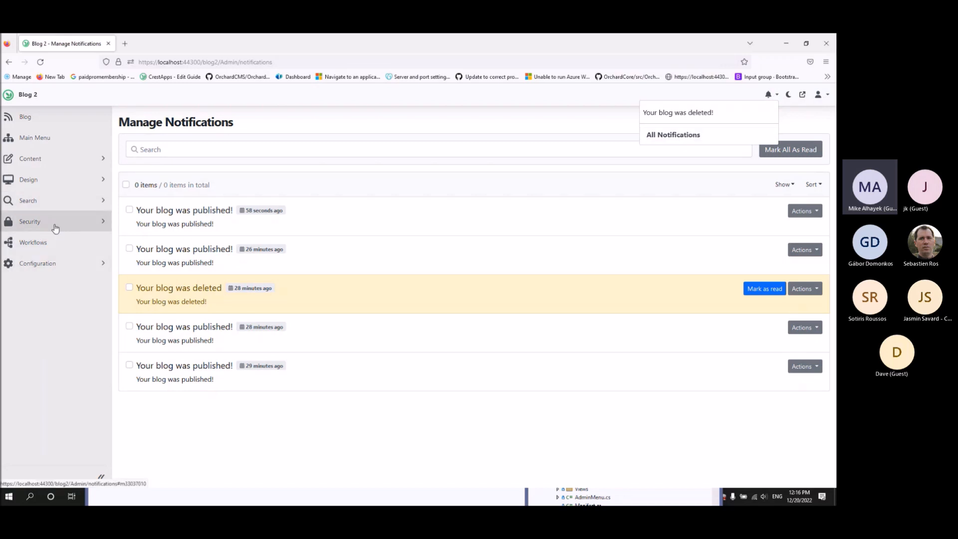
{"action": "left_click", "coordinate": [57, 264]}
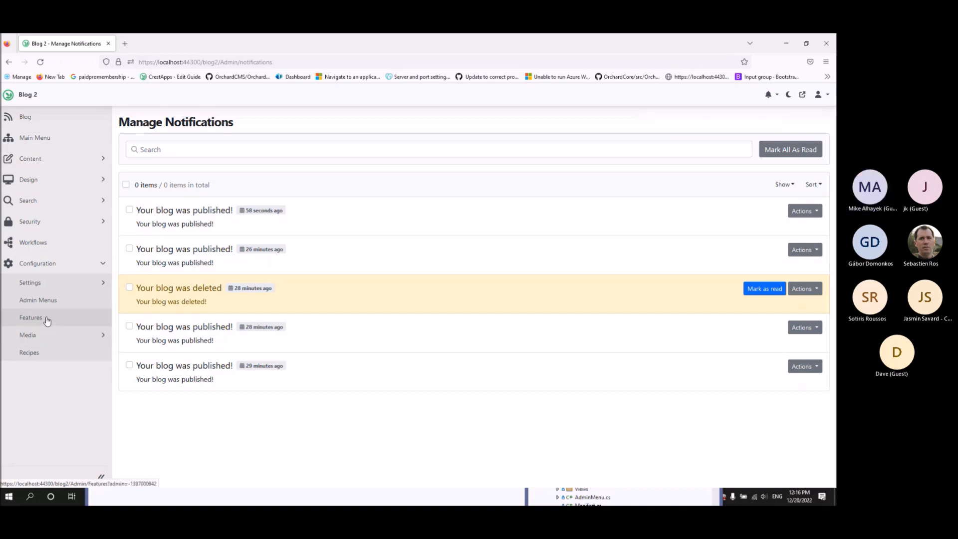
{"action": "left_click", "coordinate": [49, 225]}
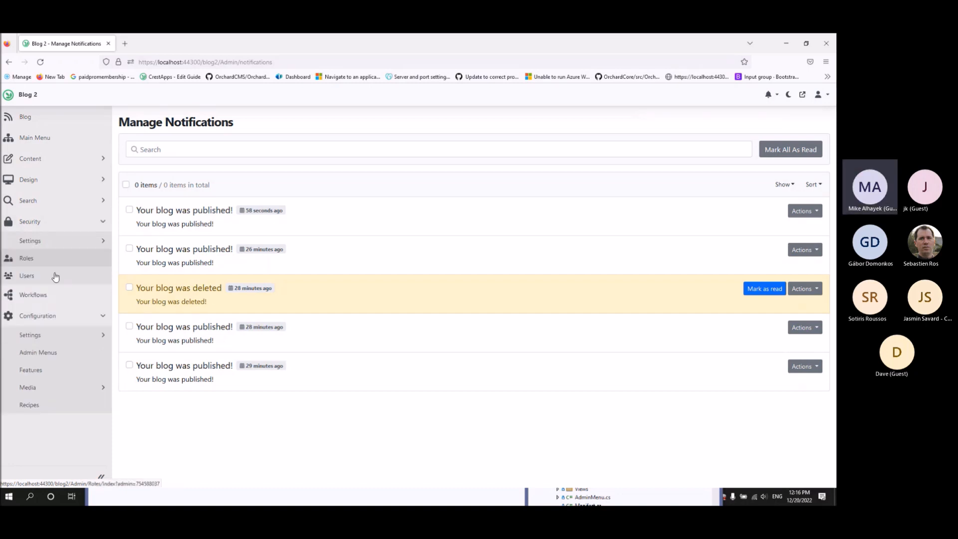
{"action": "left_click", "coordinate": [47, 274]}
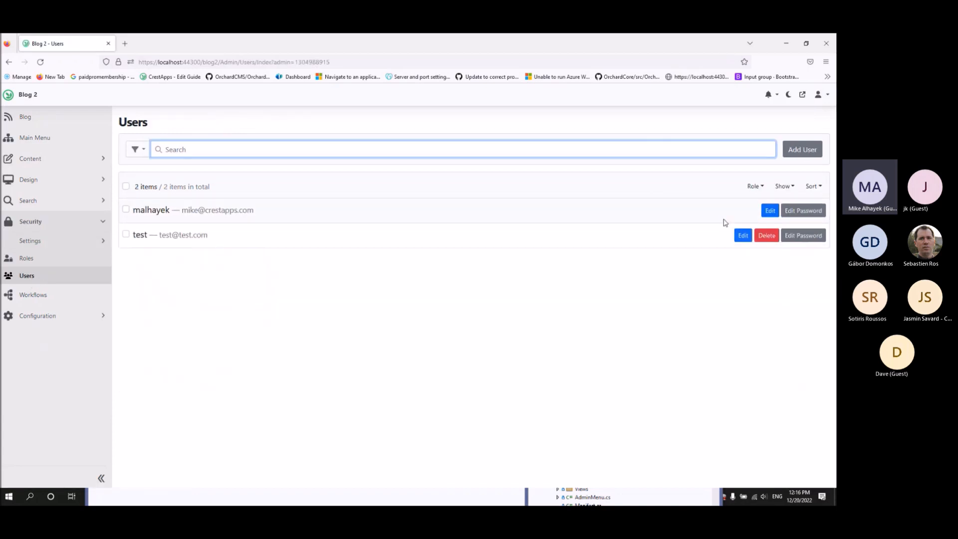
Uncheck Email Notifications on the administrator account and save.
{"action": "left_click", "coordinate": [771, 212]}
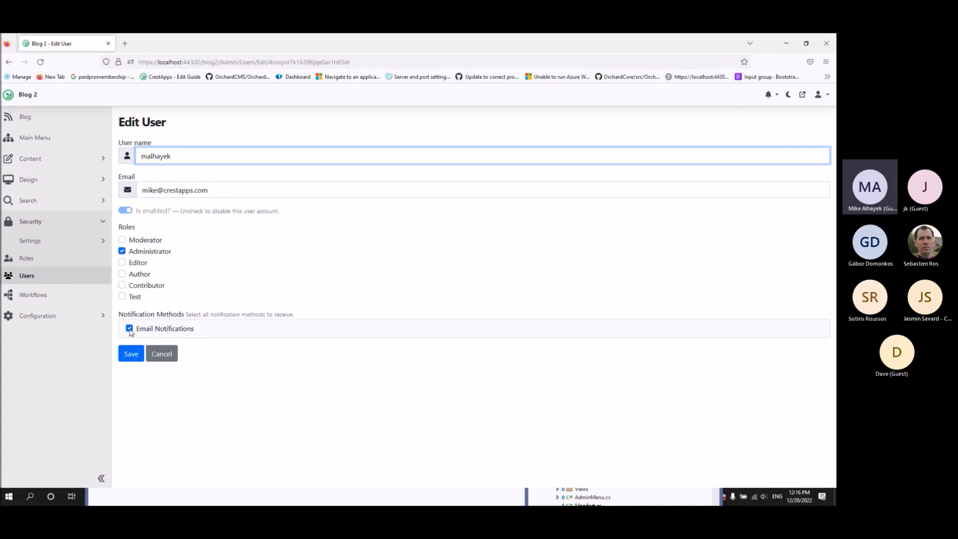
{"action": "left_click", "coordinate": [129, 330]}
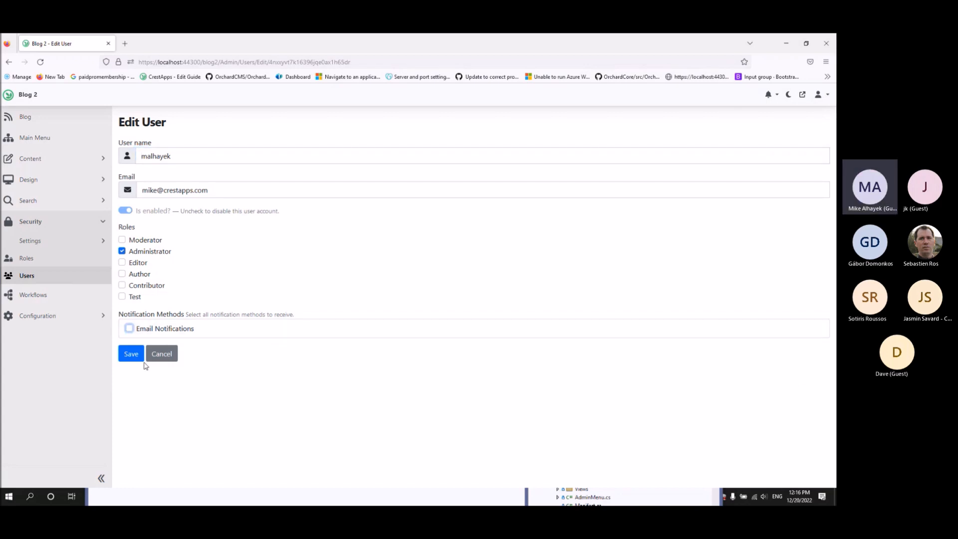
{"action": "left_click", "coordinate": [136, 355]}
Re-check the administrator's Email Notifications, save, then return to the Users list.
{"action": "left_click", "coordinate": [770, 242]}
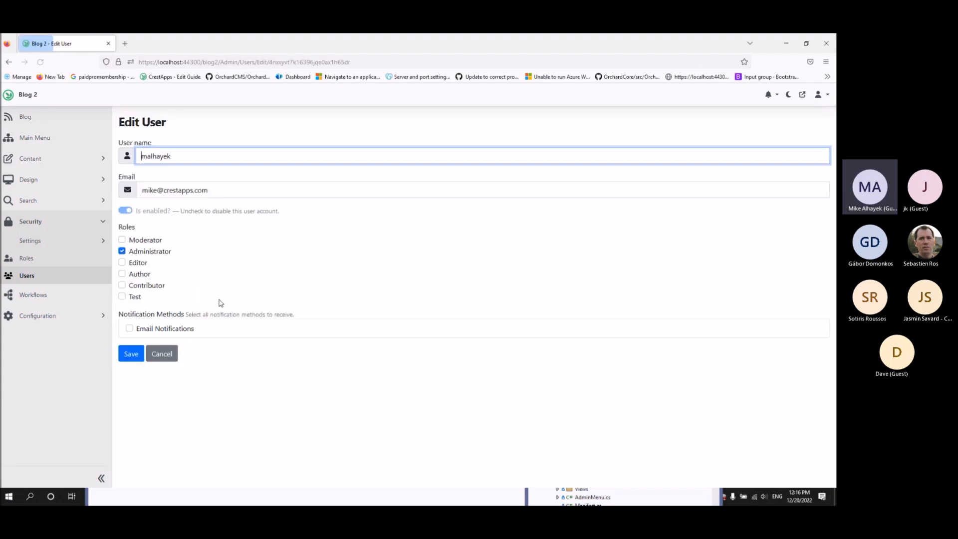
{"action": "left_click", "coordinate": [131, 329]}
{"action": "left_click", "coordinate": [130, 355]}
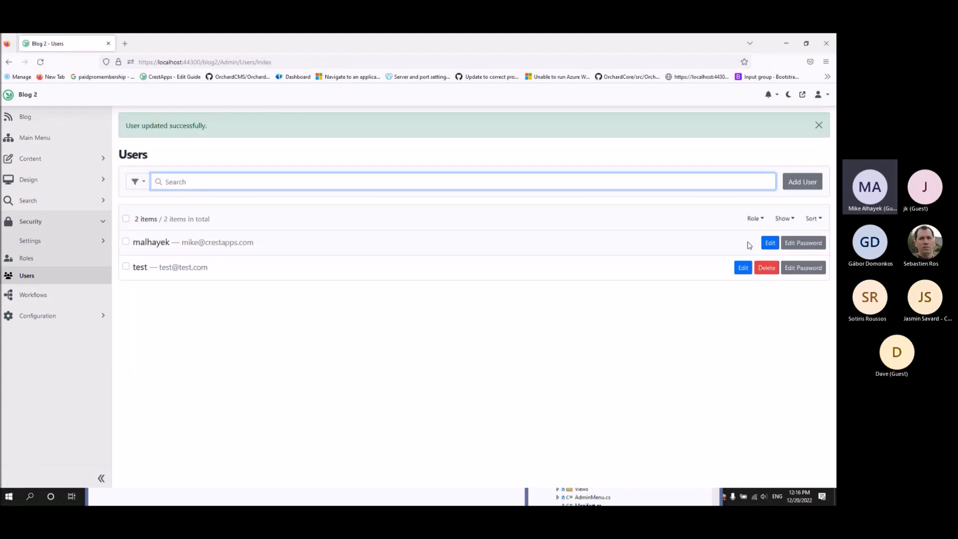
{"action": "left_click", "coordinate": [770, 243]}
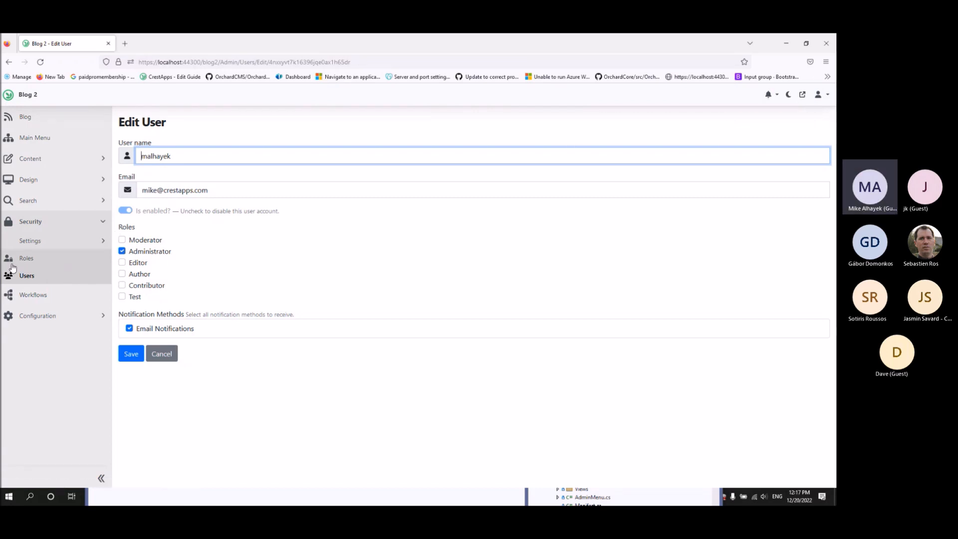
{"action": "left_click", "coordinate": [27, 276]}
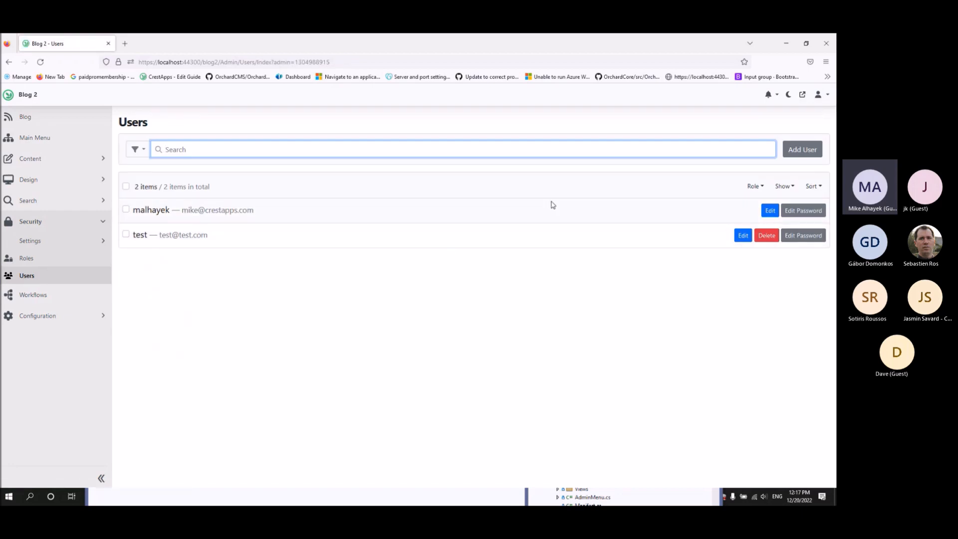
Open All Notifications from the bell to list the five blog notifications.
{"action": "left_click", "coordinate": [777, 98]}
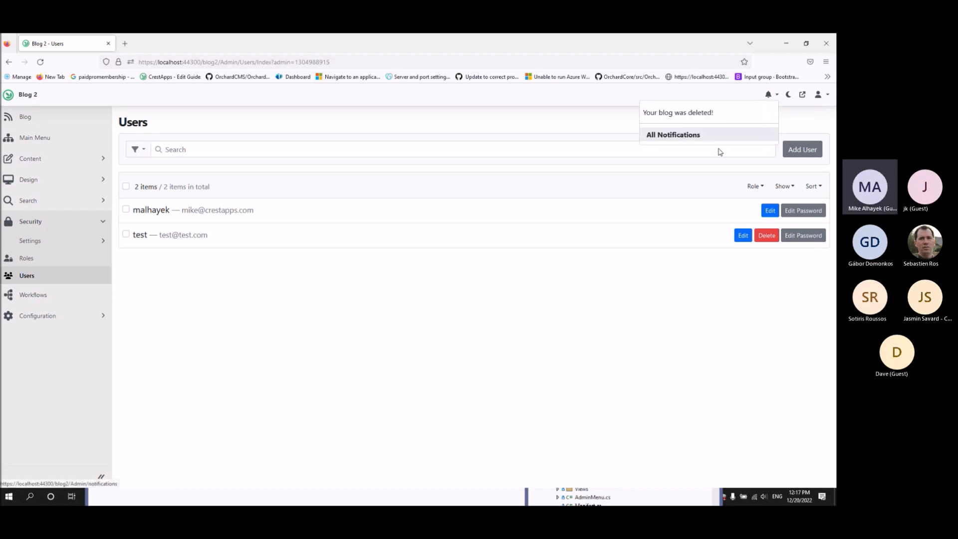
{"action": "left_click", "coordinate": [704, 139]}
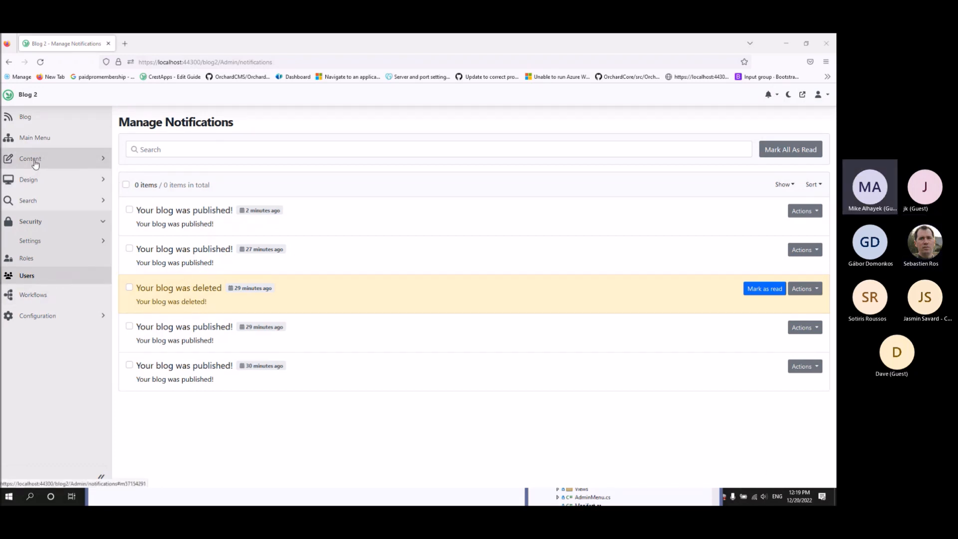
Edit the blog-published Notify content's owner task in the Content owner notifications workflow.
{"action": "left_click", "coordinate": [31, 295]}
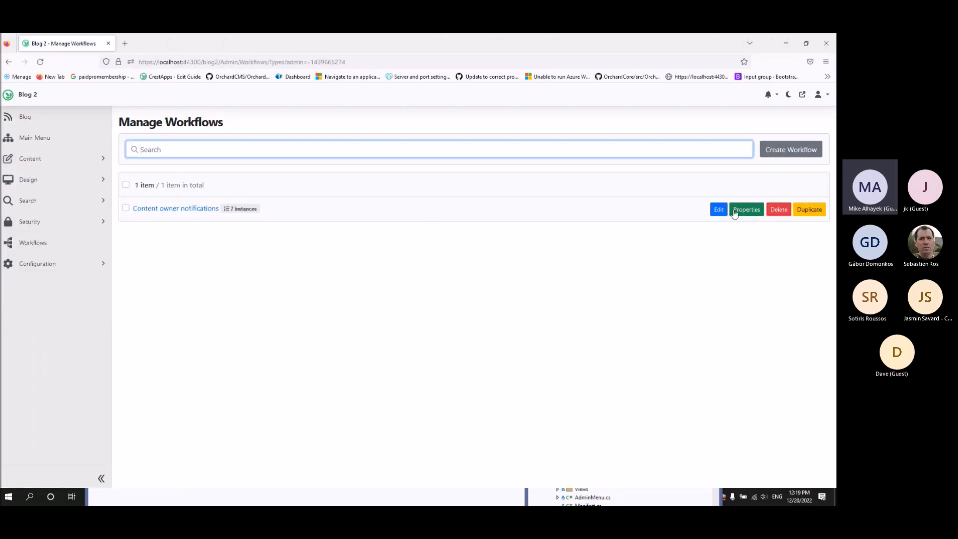
{"action": "left_click", "coordinate": [718, 210]}
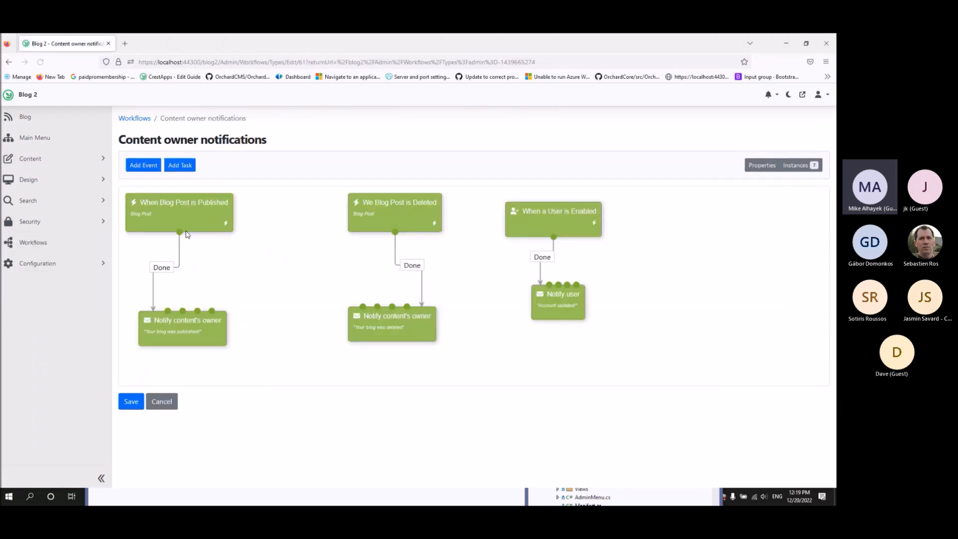
{"action": "left_click", "coordinate": [212, 326]}
{"action": "left_click", "coordinate": [267, 329]}
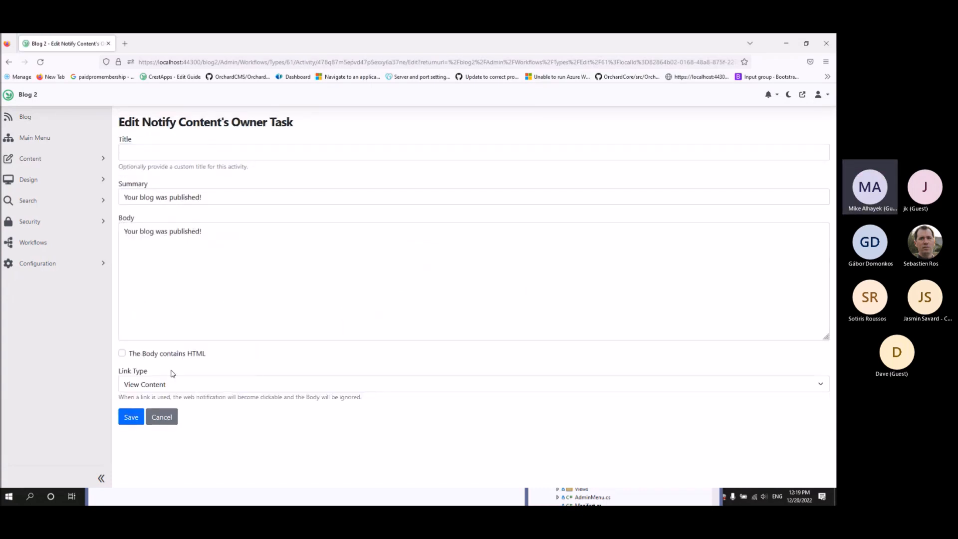
Switch Link Type to Custom Url and back to View Content, then save the task.
{"action": "left_click", "coordinate": [137, 382]}
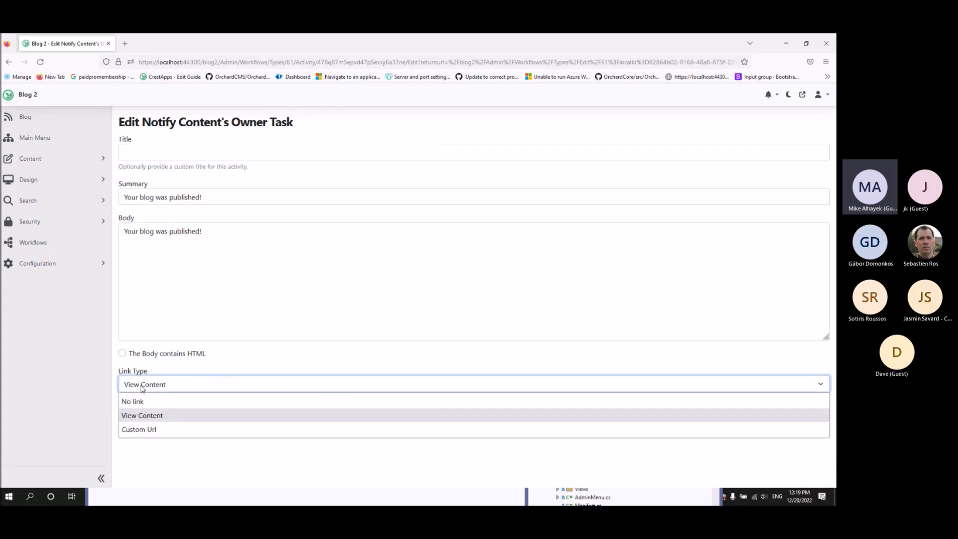
{"action": "left_click", "coordinate": [136, 429]}
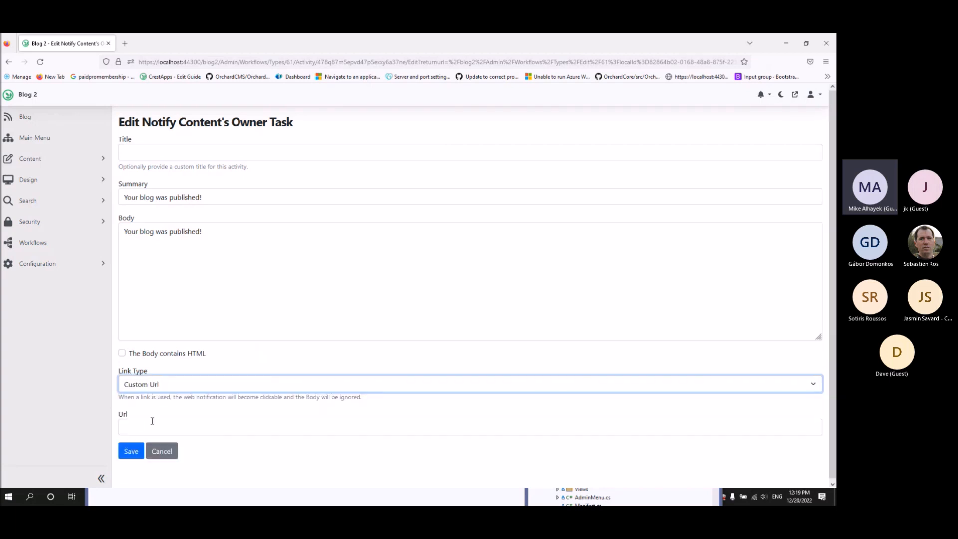
{"action": "left_click", "coordinate": [162, 389]}
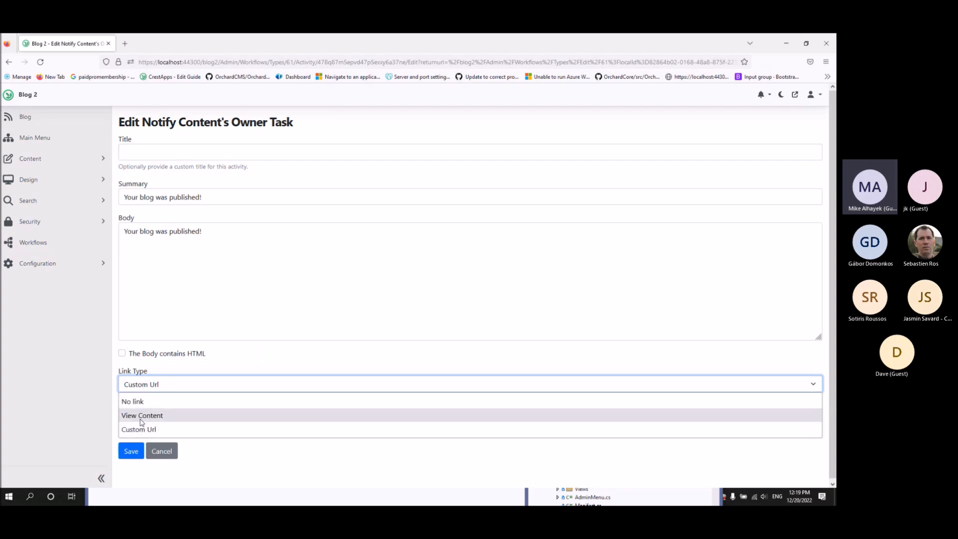
{"action": "left_click", "coordinate": [139, 419]}
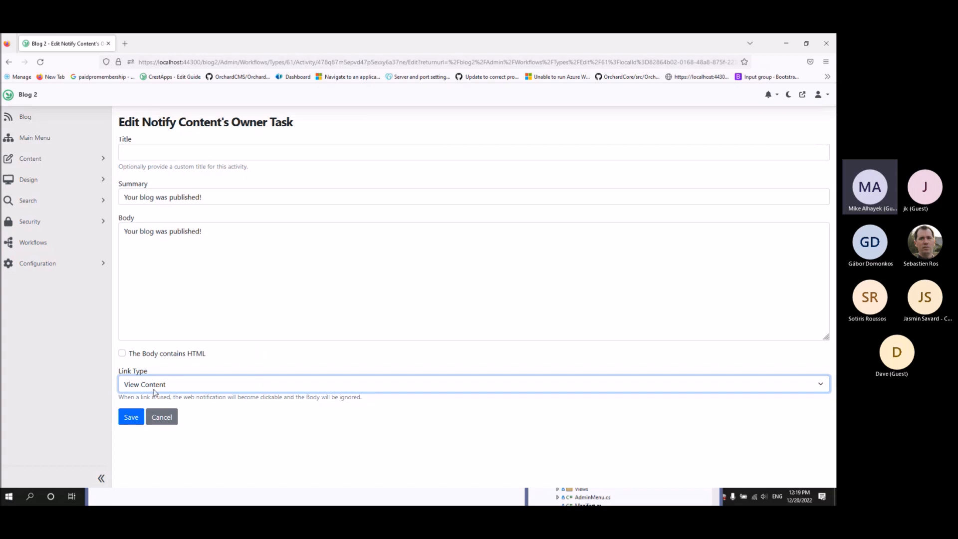
{"action": "left_click_drag", "start_coordinate": [295, 122], "coordinate": [129, 123]}
{"action": "left_click", "coordinate": [189, 132]}
{"action": "left_click", "coordinate": [131, 417]}
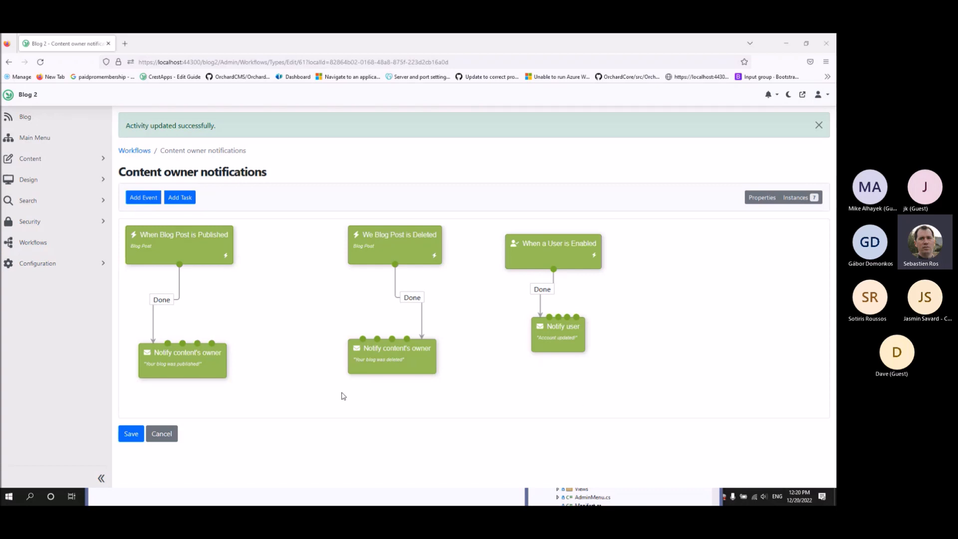
Open the Edit Notify Content's Owner Task page again to verify Link Type is View Content.
{"action": "left_click", "coordinate": [193, 360]}
{"action": "left_click", "coordinate": [268, 362]}
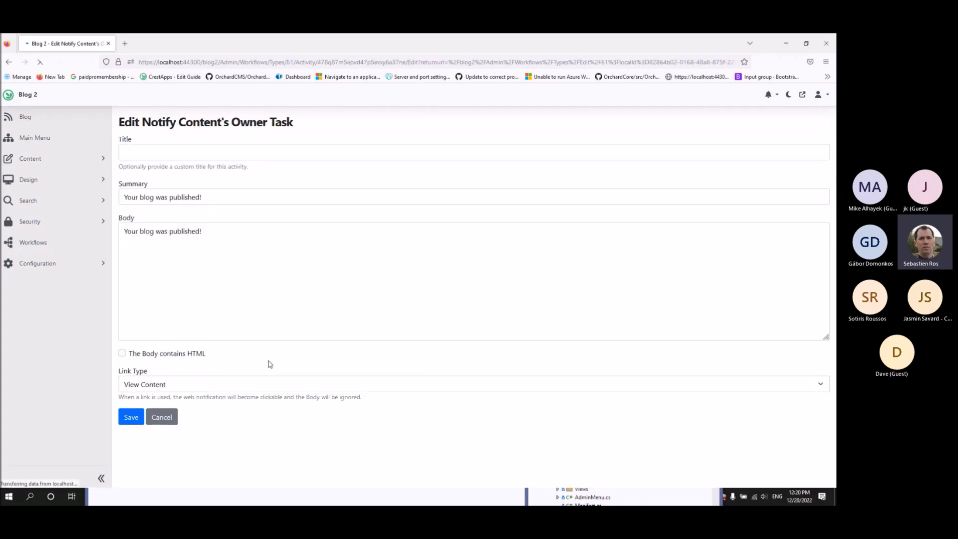